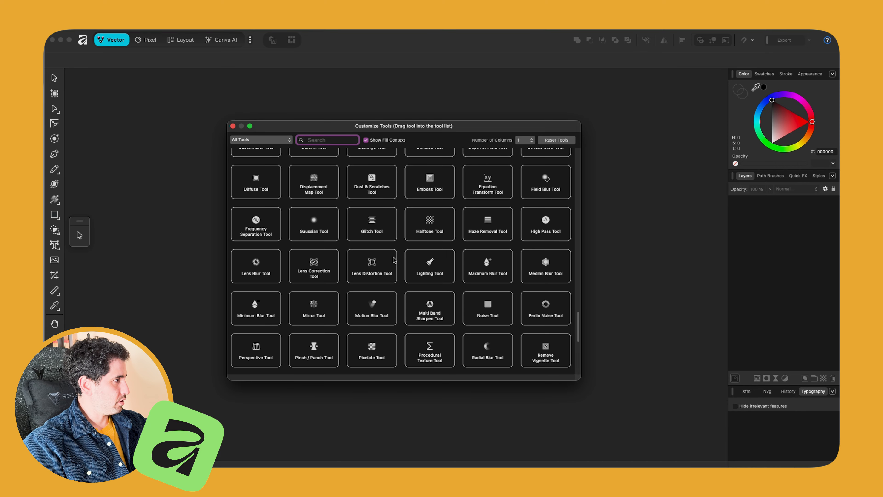
pyautogui.scroll(5, 326, 152)
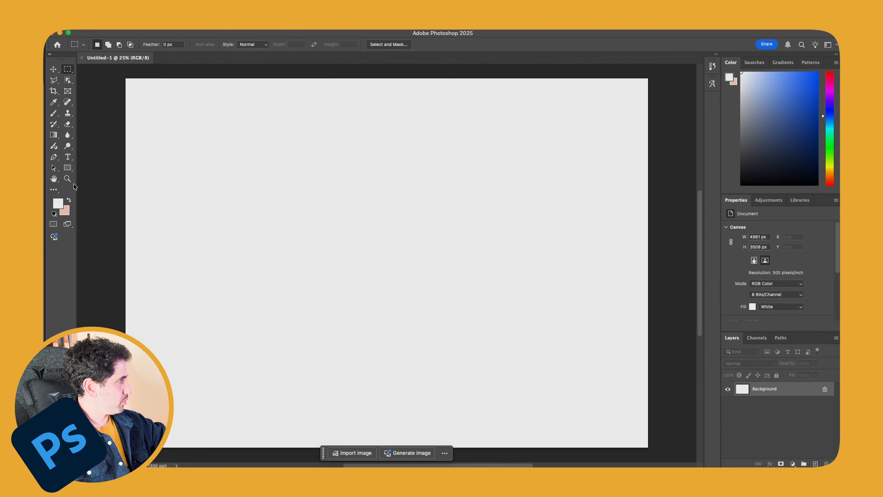
# Step: Open Photoshop's Edit Toolbar customisation from the toolbar's extra-options menu
pyautogui.click(55, 192)
pyautogui.click(89, 210)
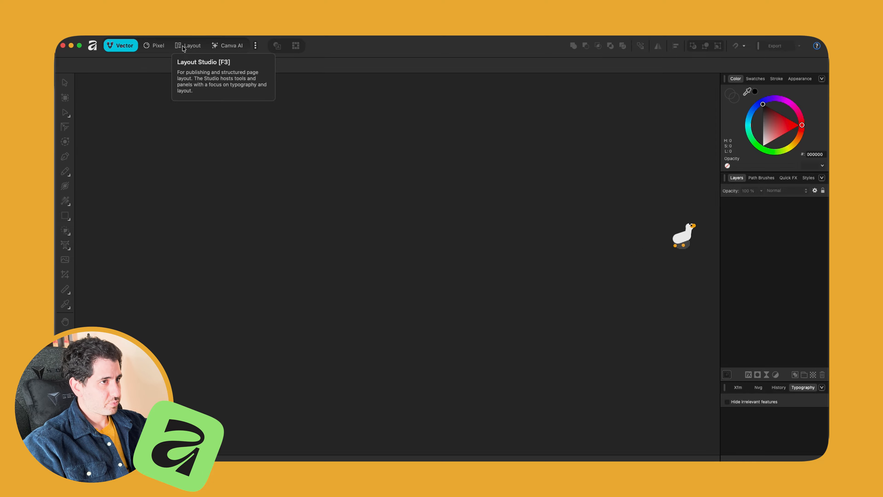
# Step: Switch Affinity to the Pixel persona and bring up the New Document dialog
pyautogui.click(160, 45)
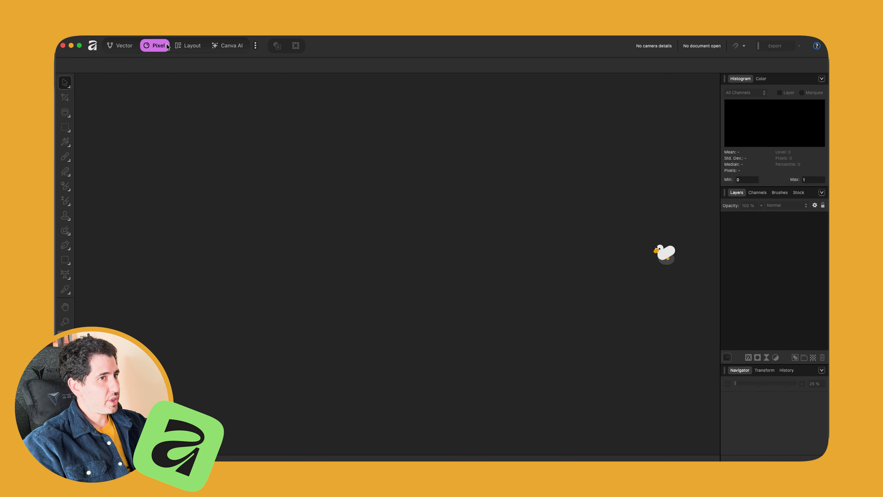
pyautogui.press('super+n')
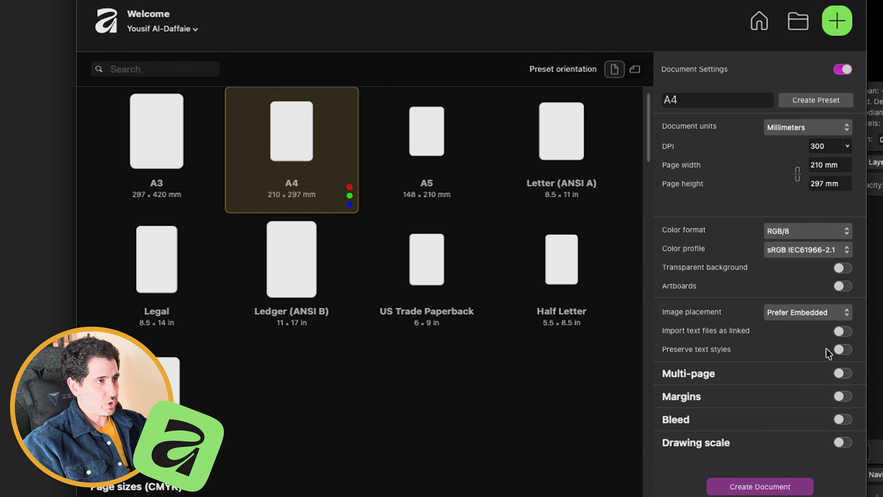
# Step: Choose the A3 preset with landscape orientation in Affinity's New Document dialog
pyautogui.click(156, 139)
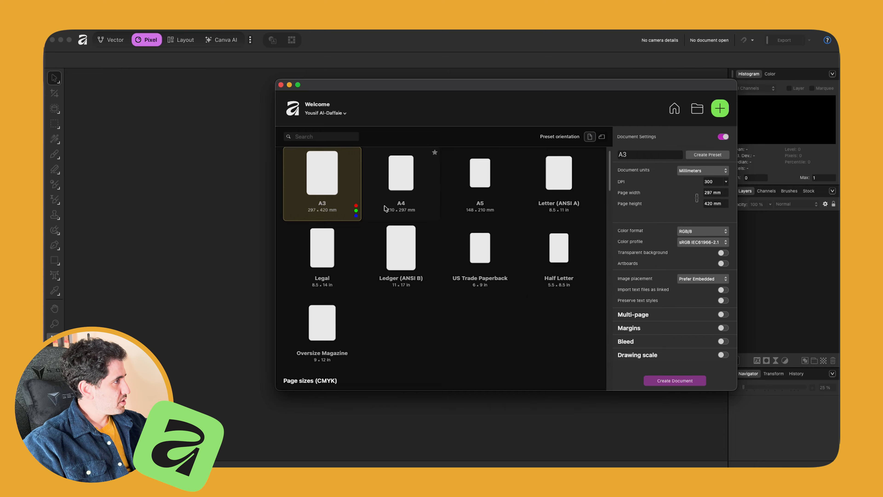
pyautogui.click(601, 137)
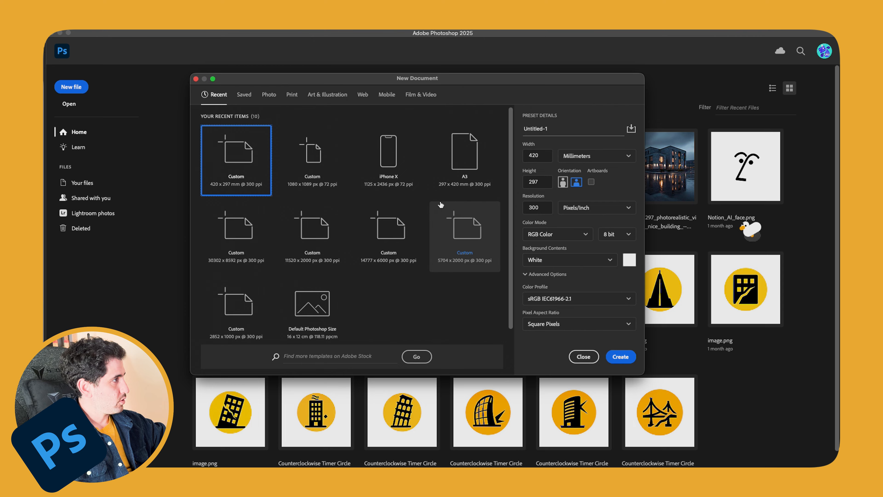
# Step: Create a blank A3 landscape Photoshop document at 300 ppi, then return to Affinity
pyautogui.click(460, 167)
pyautogui.click(576, 182)
pyautogui.press('Return')
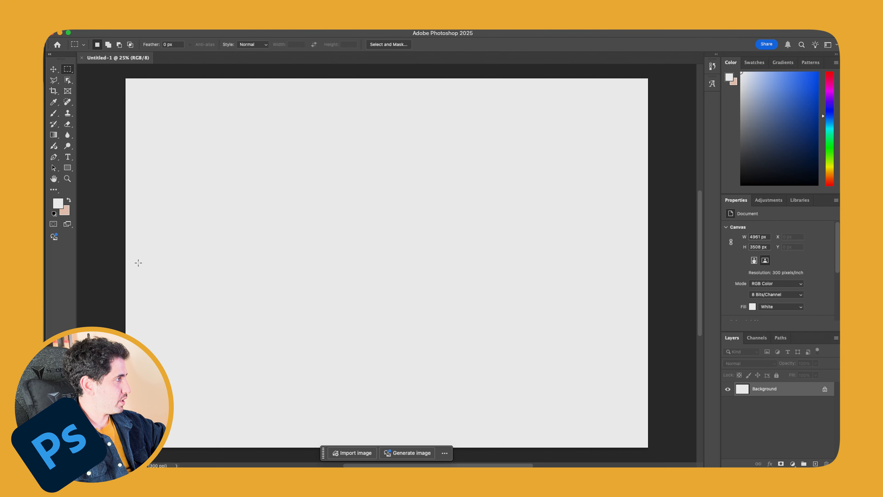
pyautogui.click(45, 297)
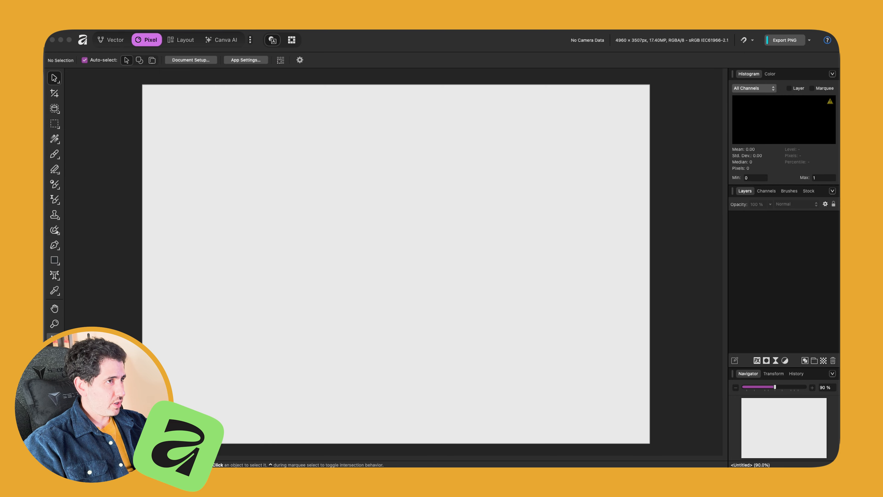
# Step: Drag the modern-building photo from Finder onto the Affinity A3 page
pyautogui.moveTo(765, 193); pyautogui.dragTo(318, 183)
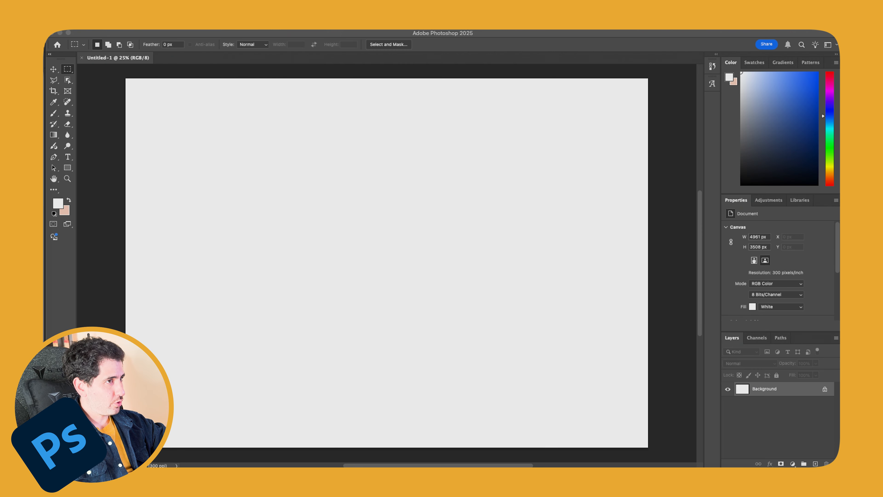
# Step: Place the building photo on the Photoshop A3 canvas and commit it as an embedded layer
pyautogui.moveTo(731, 244); pyautogui.dragTo(332, 219)
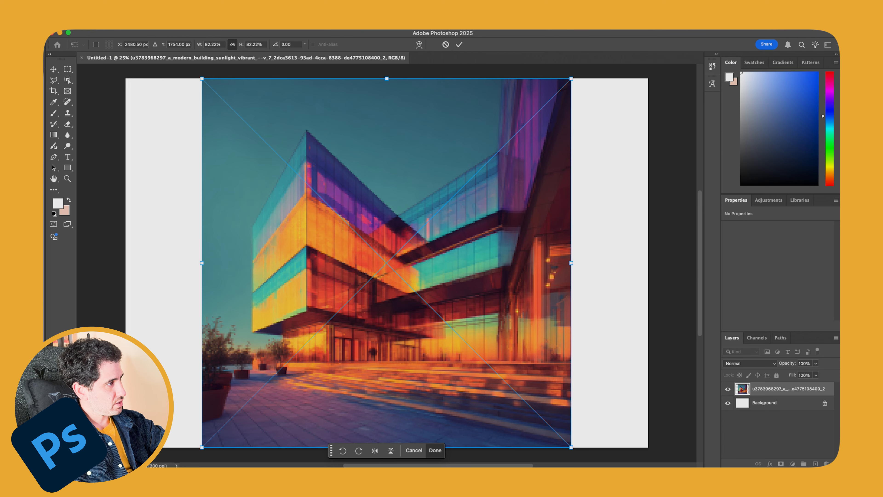
pyautogui.press('Return')
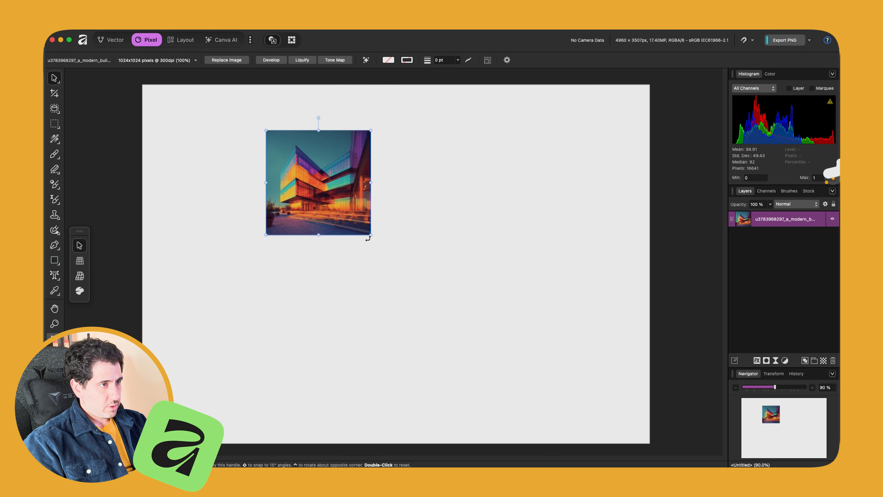
# Step: Scale the building photo up to 252% so it covers most of the page
pyautogui.moveTo(368, 238); pyautogui.dragTo(544, 376)
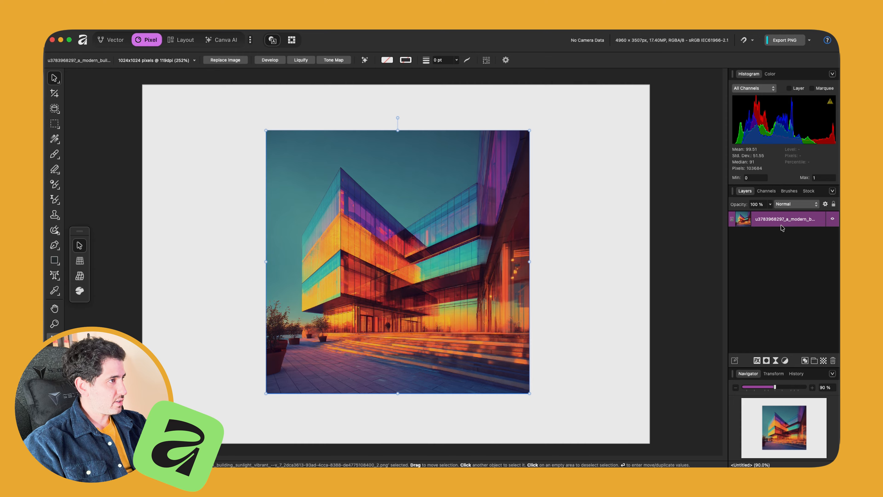
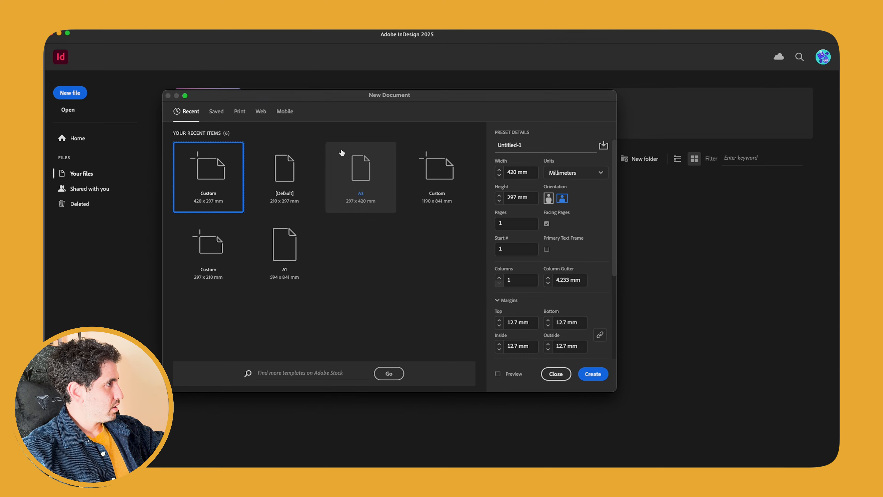
# Step: Choose the A3 420 × 297 mm preset in InDesign's New Document dialog
pyautogui.click(361, 176)
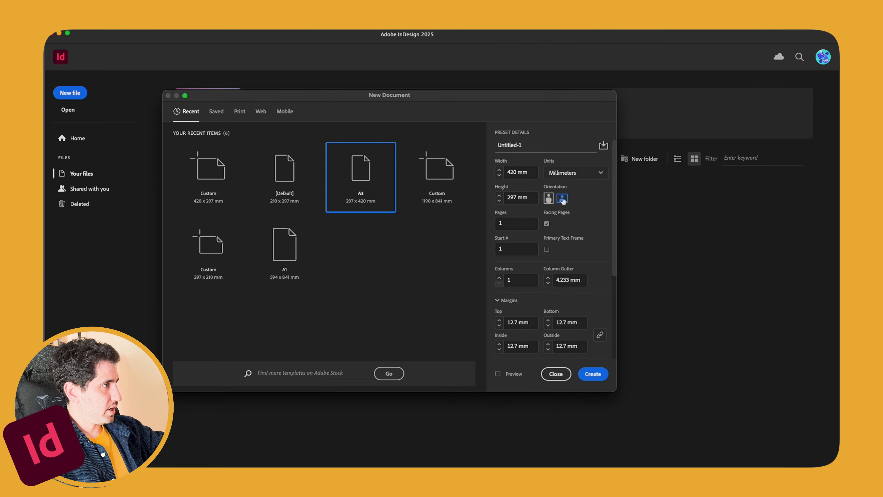
# Step: Create the landscape A3 document and place Pixel equivalent.ai edge to edge across the page
pyautogui.click(593, 374)
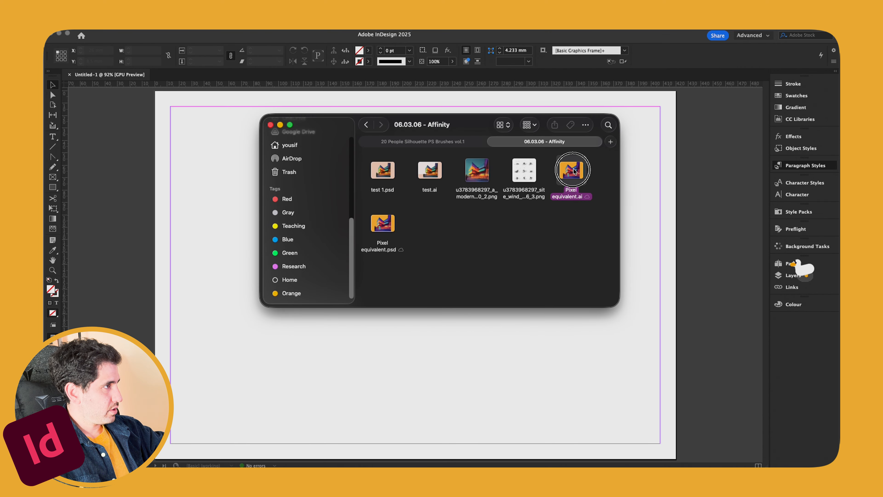
pyautogui.moveTo(574, 170); pyautogui.dragTo(381, 363)
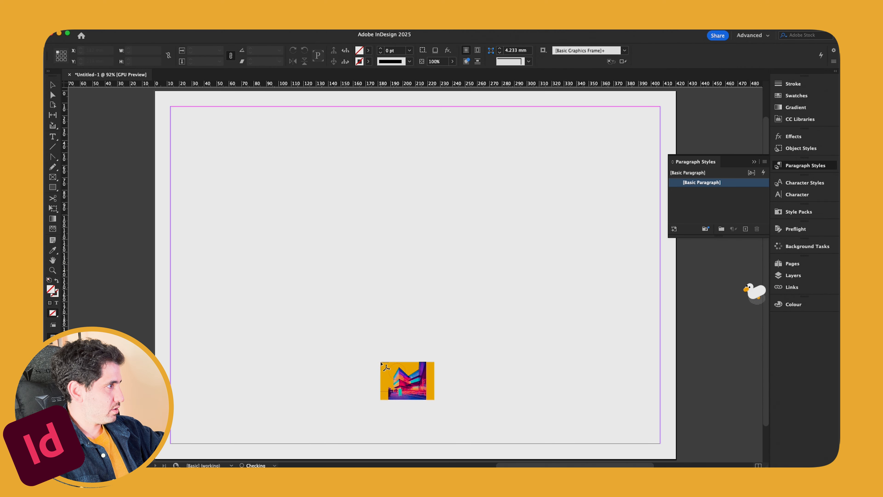
pyautogui.moveTo(155, 91); pyautogui.dragTo(676, 459)
pyautogui.click(45, 268)
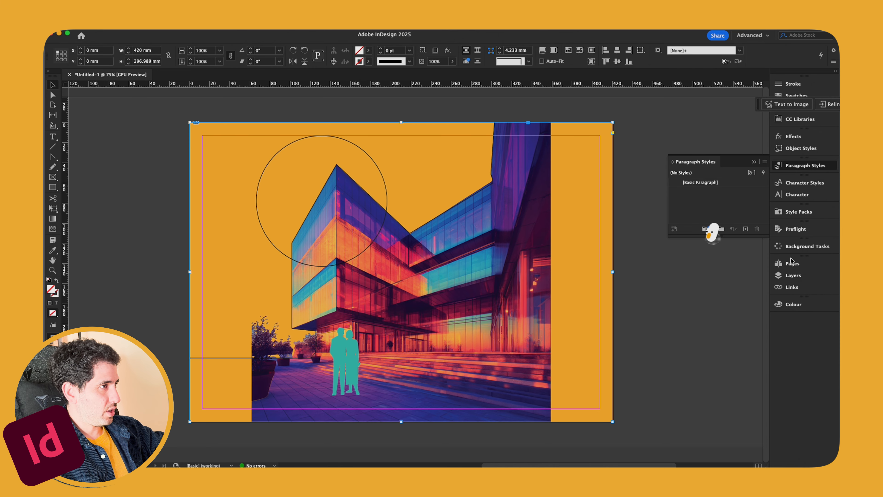
# Step: Show InDesign's Pages panel with the A-Parent master and single cover page
pyautogui.click(787, 266)
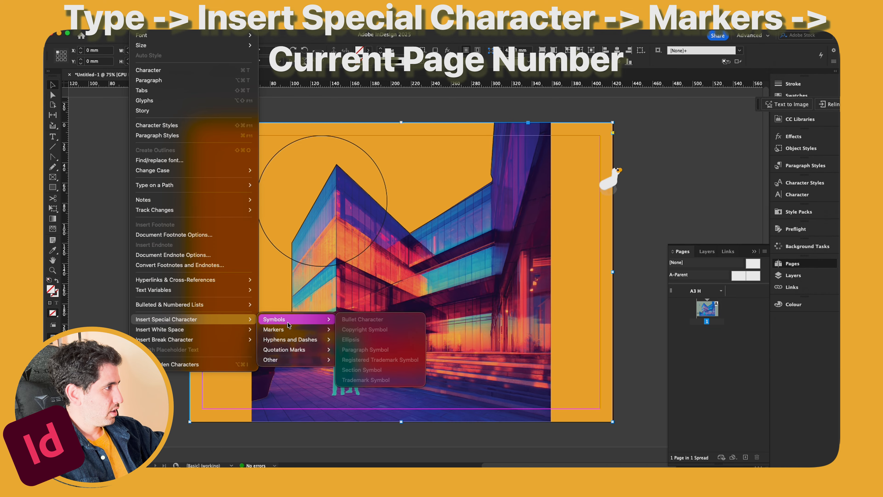
pyautogui.moveTo(288, 330)
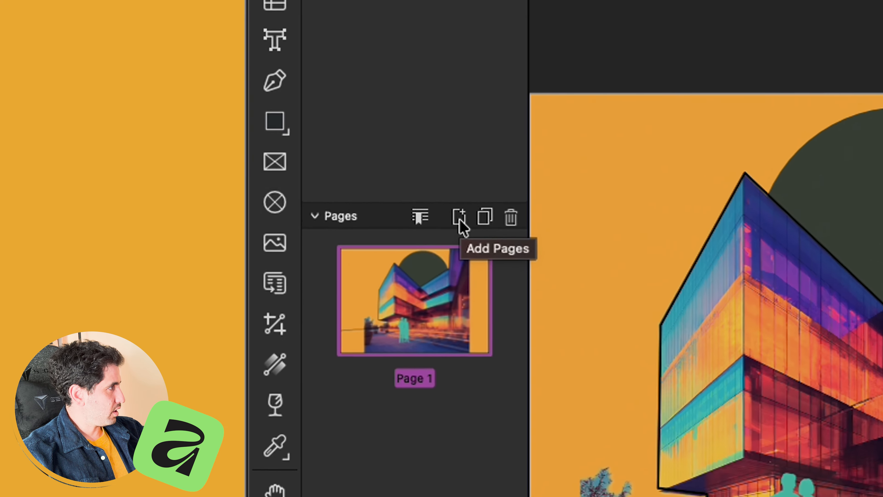
# Step: Add blank pages after the cover and create a new Master A master page
pyautogui.click(282, 202)
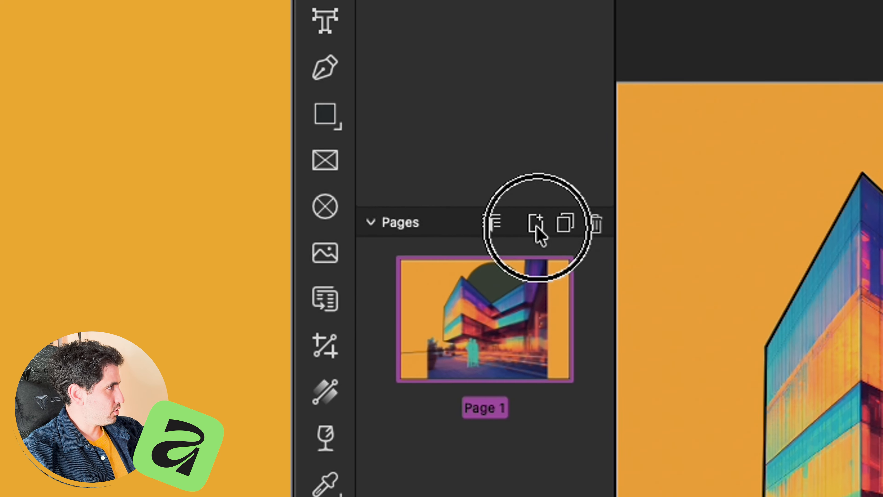
pyautogui.moveTo(604, 139); pyautogui.dragTo(546, 167)
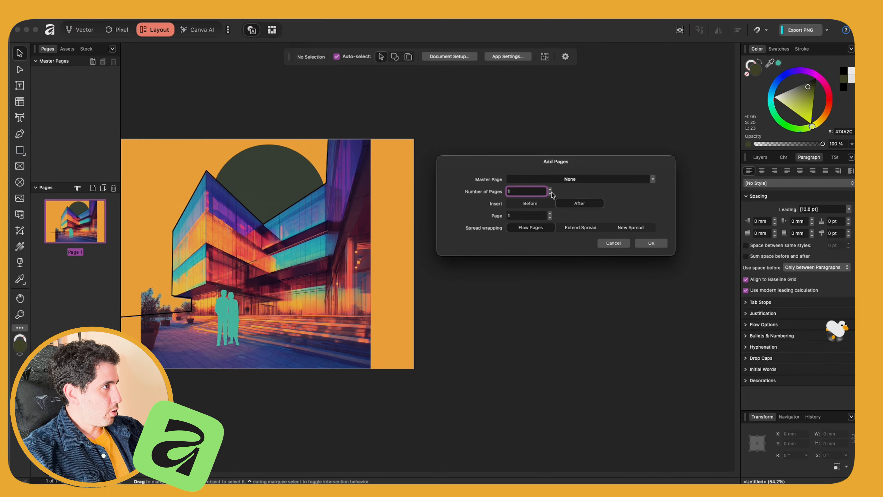
pyautogui.click(550, 190)
pyautogui.click(550, 189)
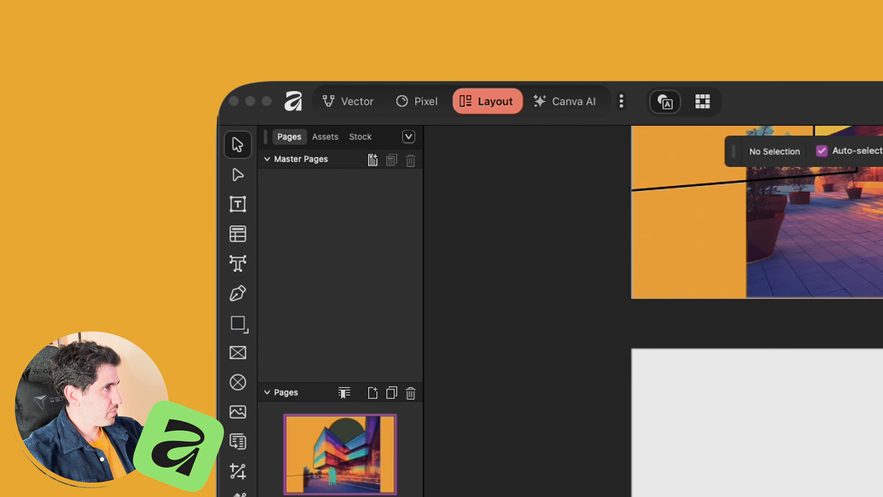
pyautogui.click(372, 160)
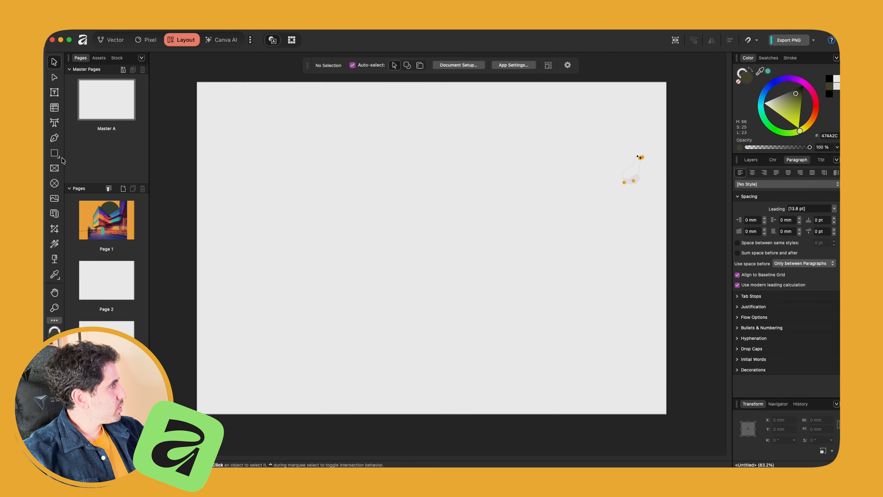
# Step: Draw a thin rectangular header bar across the top of Master A
pyautogui.click(63, 160)
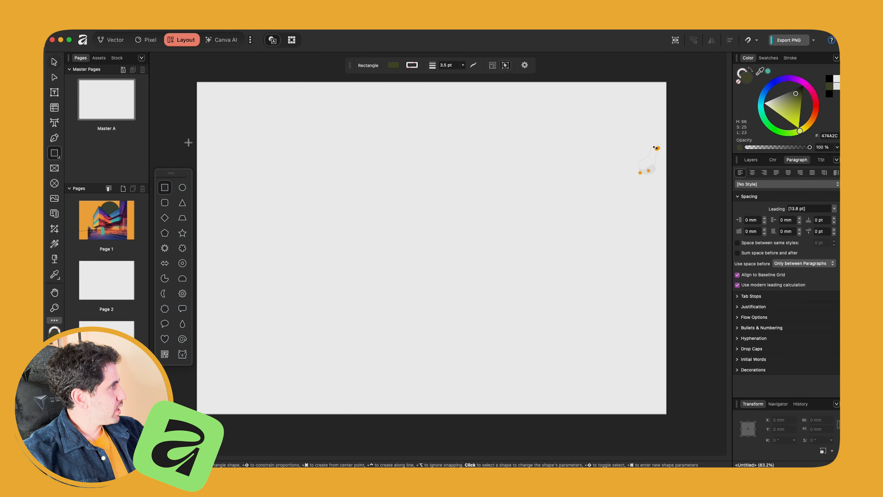
pyautogui.moveTo(251, 132); pyautogui.dragTo(483, 132)
pyautogui.scroll(2, 374, 86)
# Step: Apply Master A to the pages and draw a circular picture frame on Page 2
pyautogui.click(109, 273)
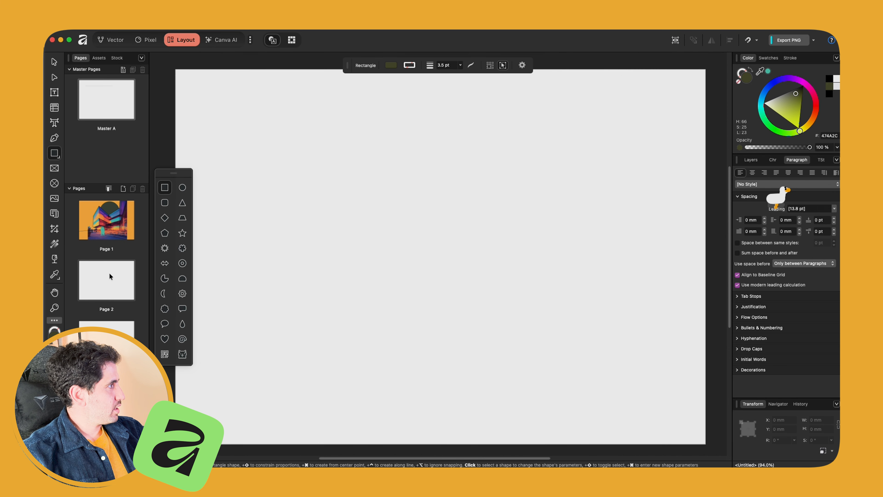
pyautogui.moveTo(112, 114); pyautogui.dragTo(115, 285)
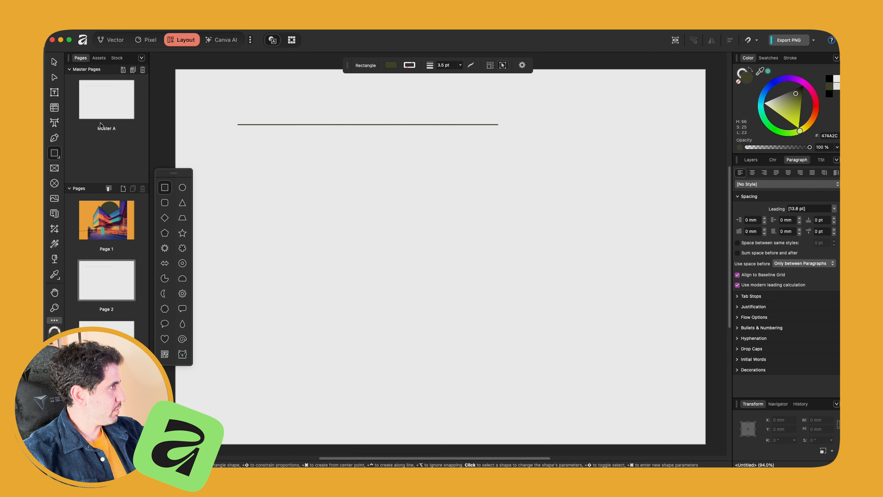
pyautogui.click(55, 183)
pyautogui.moveTo(207, 149); pyautogui.dragTo(280, 223)
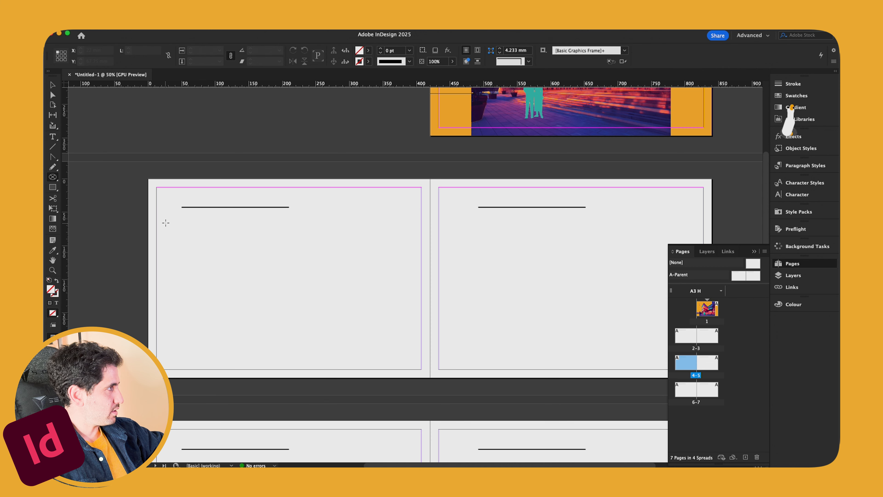
# Step: Draw a 69.75 mm circle frame on page 2, fill it with the building sketch, centre it
pyautogui.moveTo(166, 222); pyautogui.dragTo(213, 268)
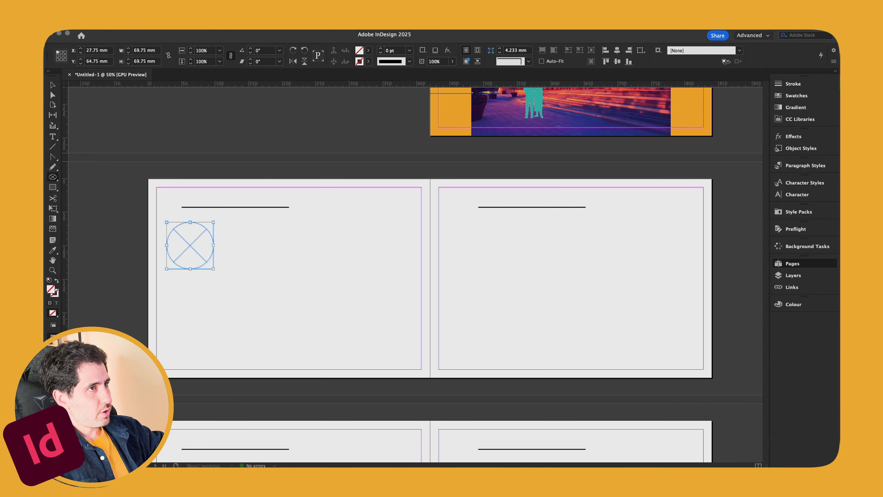
pyautogui.moveTo(745, 183)
pyautogui.mouseDown()
pyautogui.moveTo(295, 248)
pyautogui.moveTo(199, 246)
pyautogui.mouseUp()
pyautogui.press('super+equal')
pyautogui.press('super+equal')
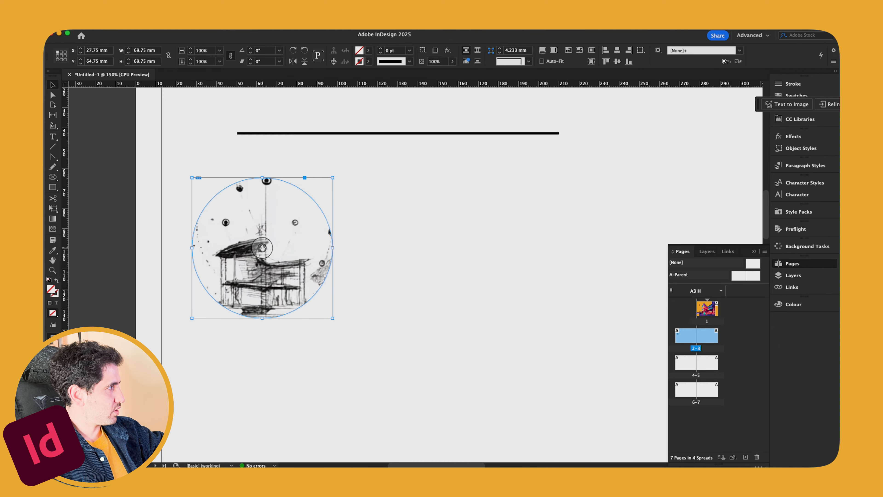
pyautogui.moveTo(271, 248)
pyautogui.mouseDown()
pyautogui.moveTo(241, 222)
pyautogui.moveTo(270, 229)
pyautogui.moveTo(258, 255)
pyautogui.mouseUp()
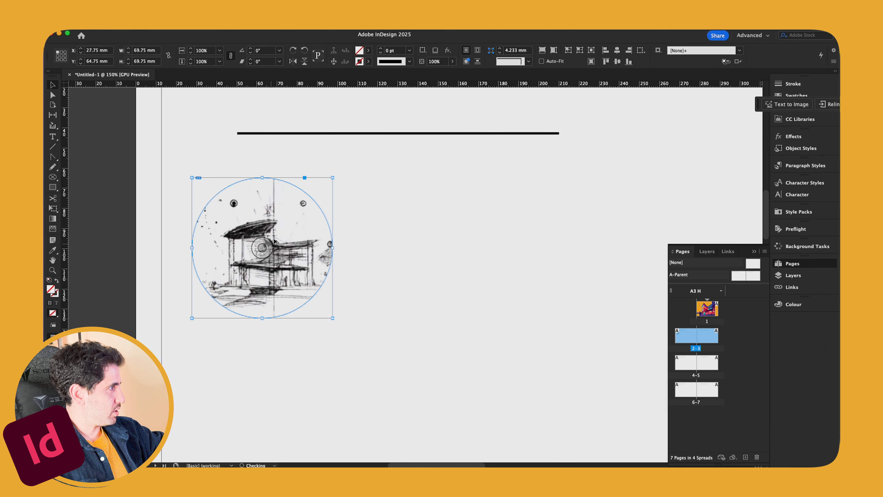